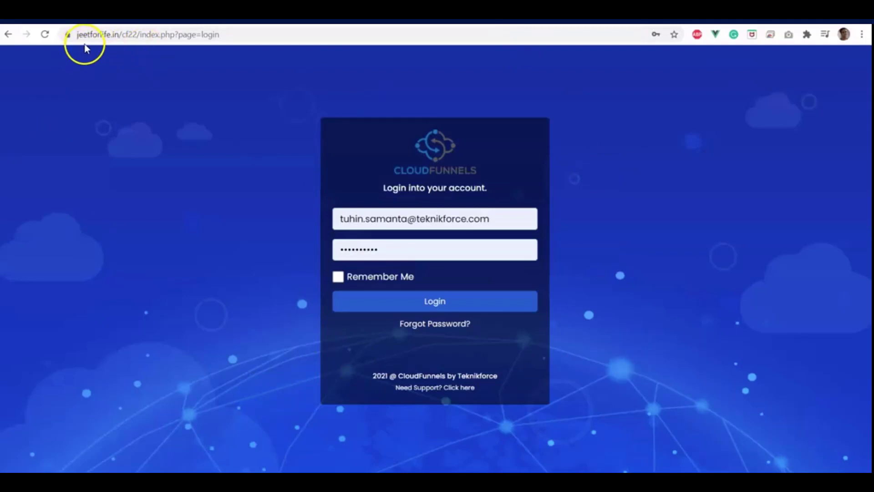
Inspect the cf22 site address shown in the browser's address bar
double_click(136, 36)
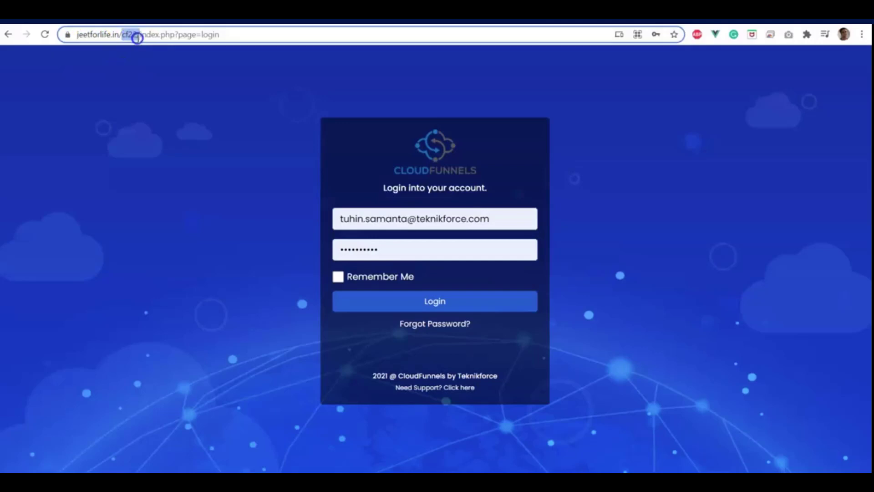
click(149, 36)
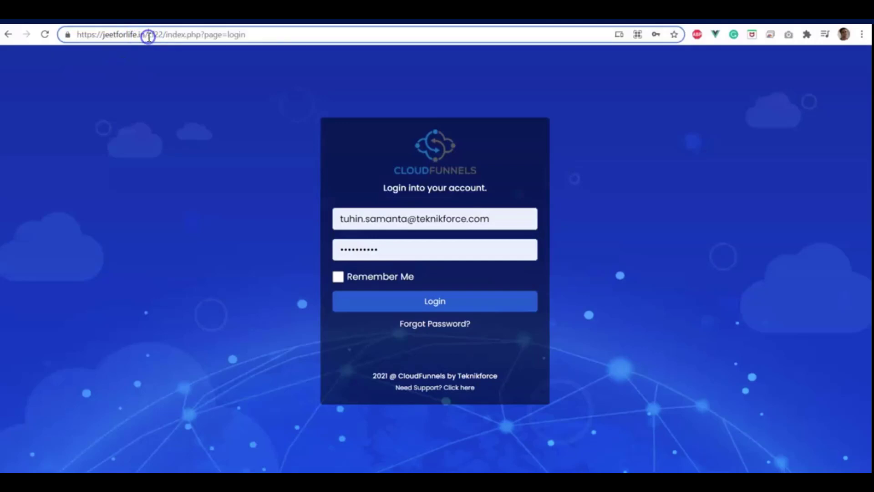
click(146, 38)
Log in to CloudFunnels and select the base site address up to cf22
click(416, 175)
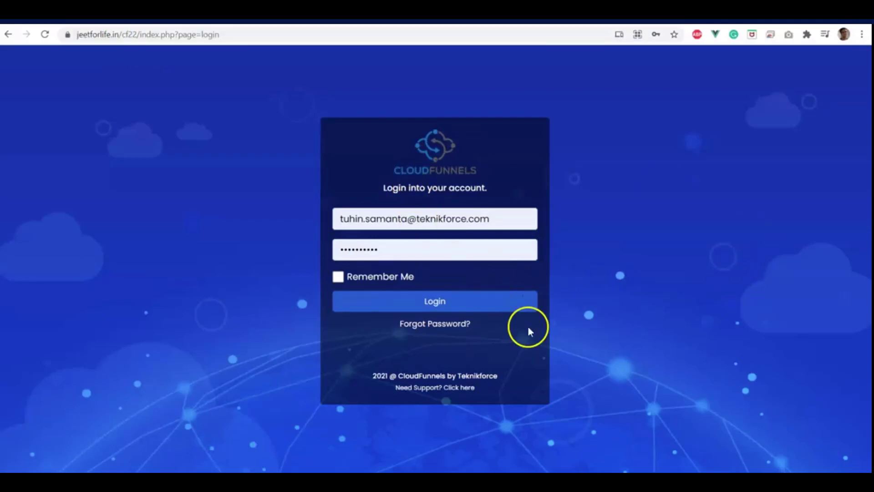
click(451, 301)
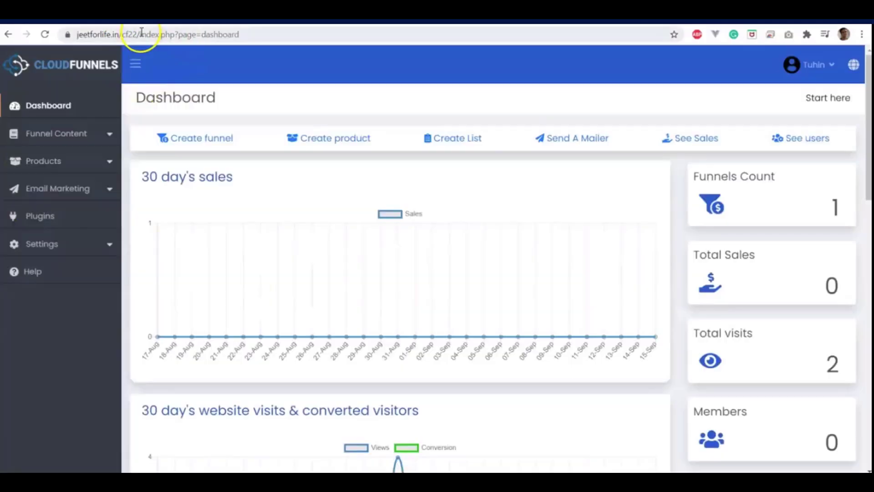
drag(166, 34, 46, 35)
Copy the base site address and open the General Settings page
right_click(110, 37)
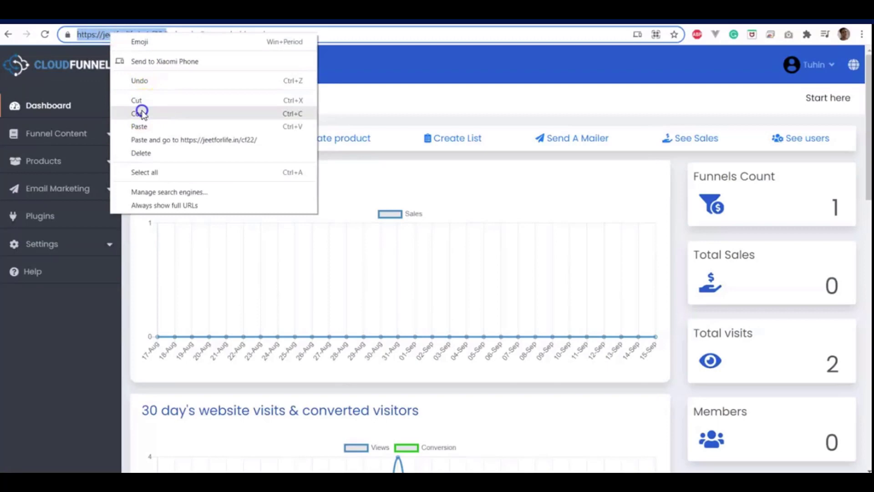
click(139, 114)
click(78, 248)
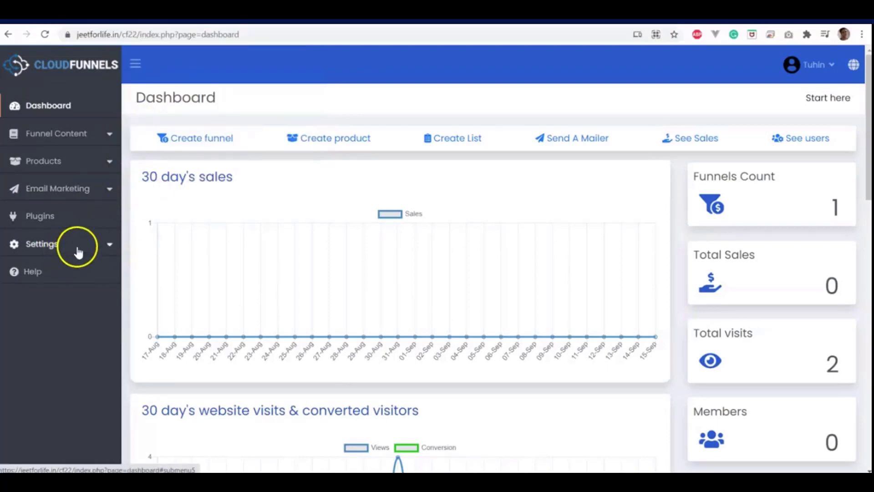
click(48, 268)
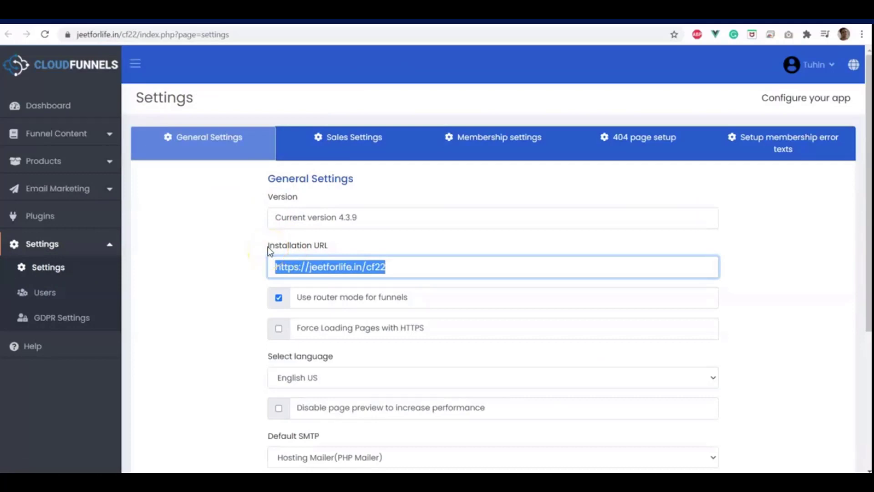
click(400, 265)
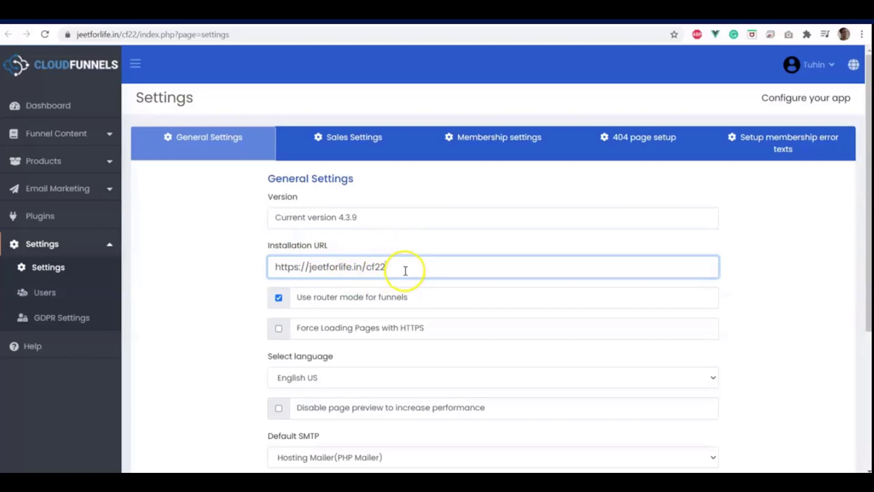
scroll(405, 270, down, 5)
scroll(401, 271, up, 5)
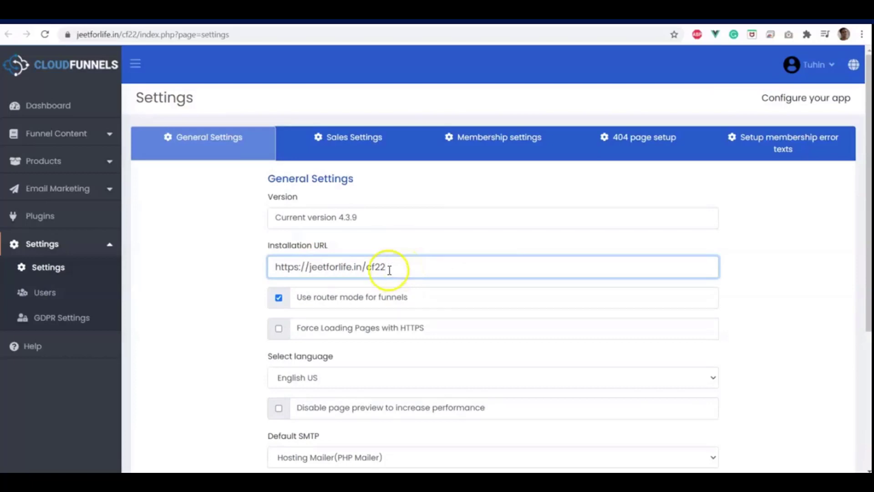
click(361, 264)
drag(361, 263, 245, 267)
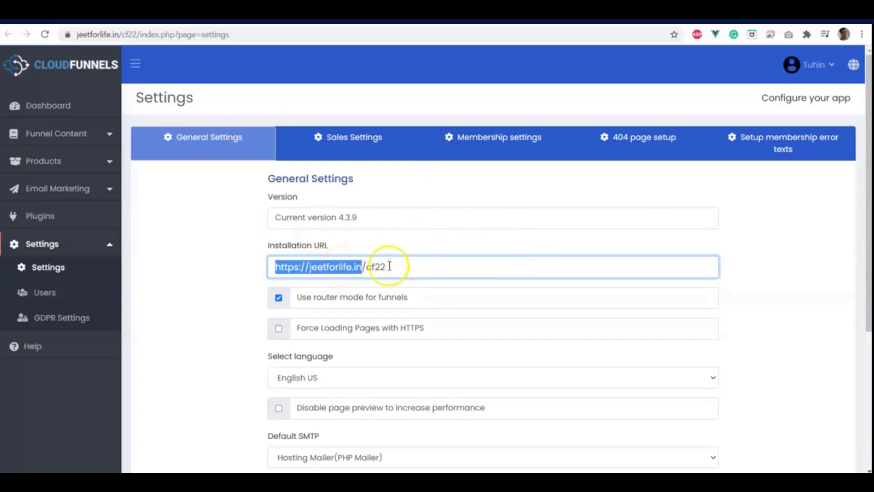
mouse_move(308, 296)
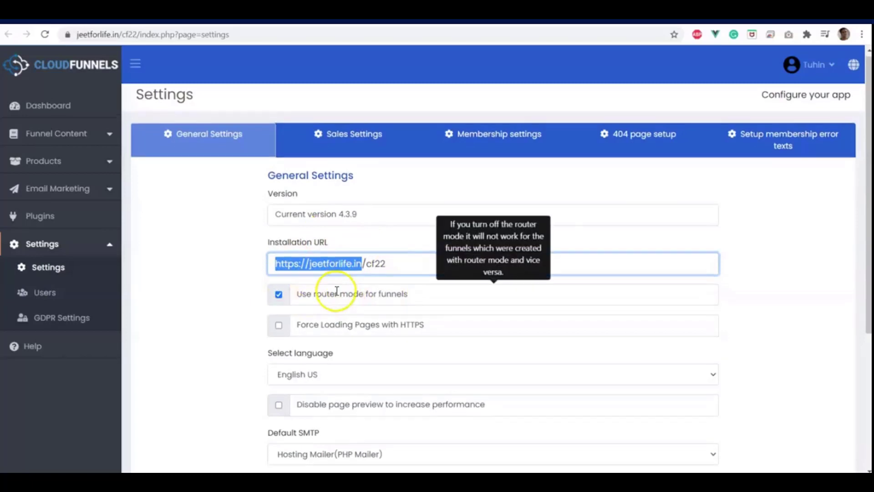
scroll(335, 296, down, 5)
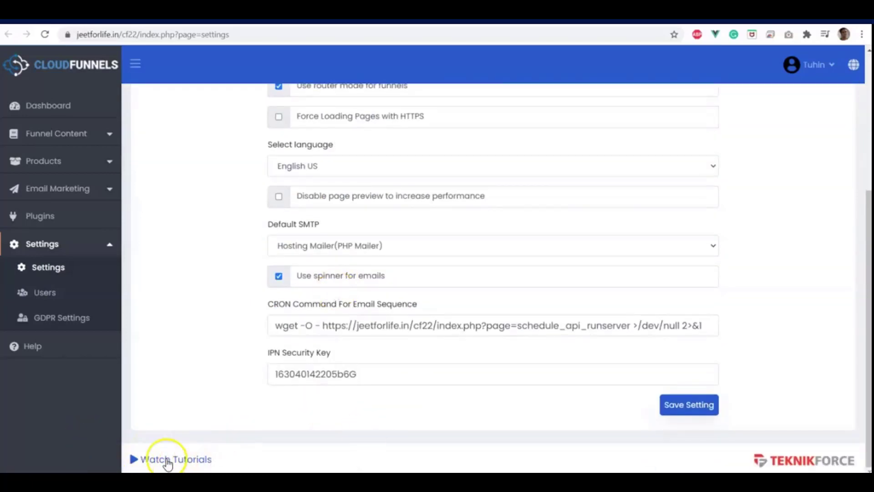
scroll(176, 299, up, 5)
scroll(341, 243, down, 5)
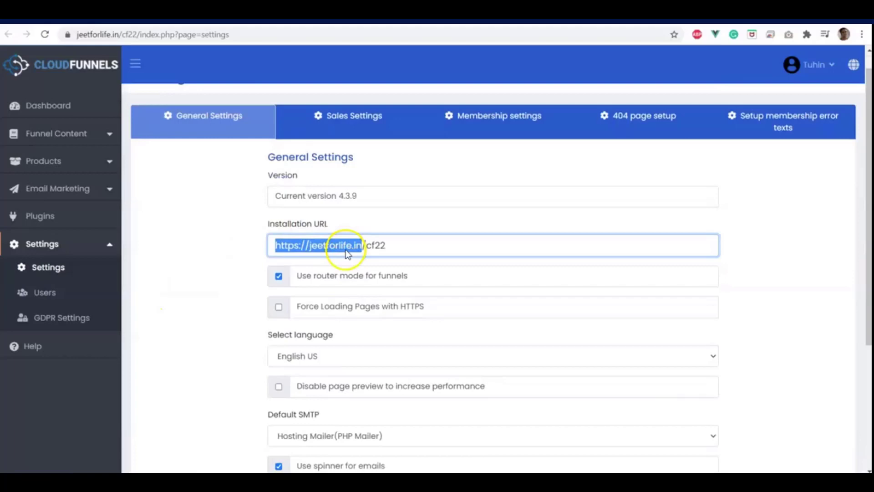
scroll(364, 227, up, 5)
scroll(388, 282, down, 5)
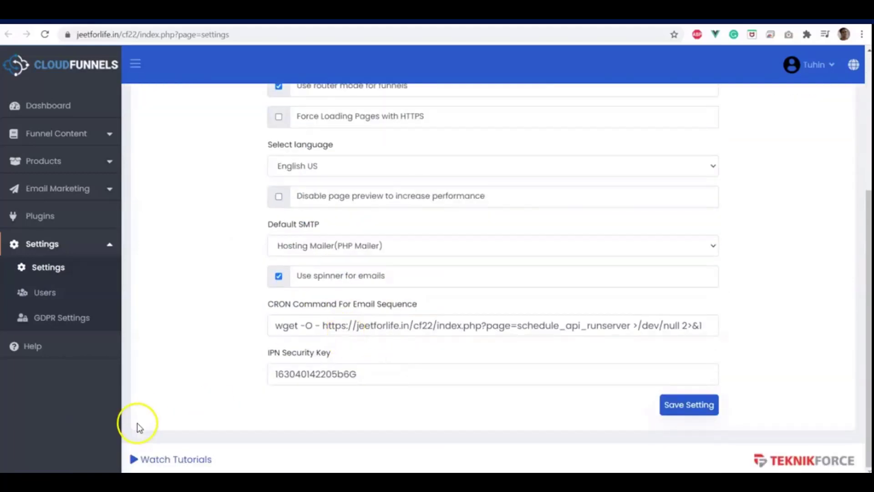
scroll(350, 239, up, 4)
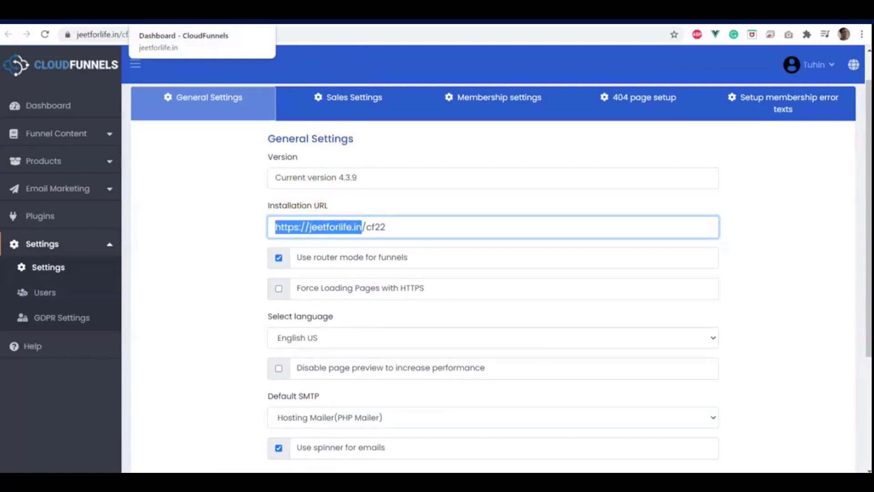
From the Dashboard, open Funnel Content > Funnels and sites and start a new funnel
click(182, 14)
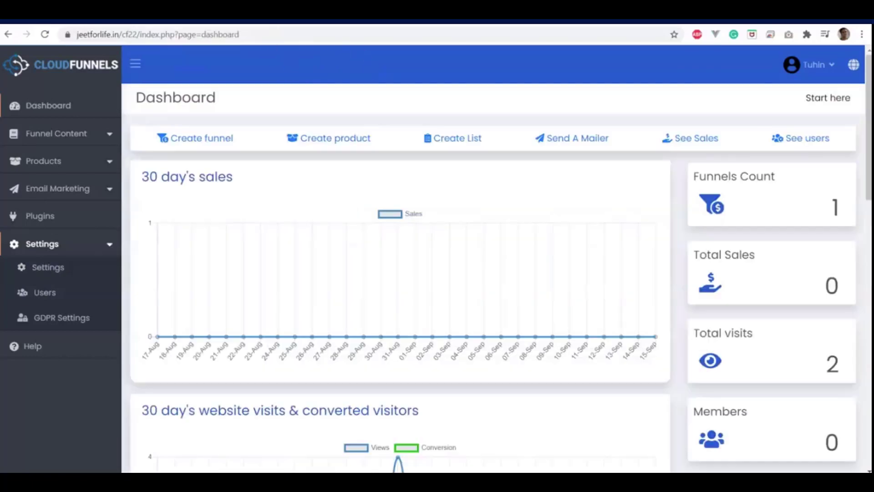
click(96, 137)
click(64, 157)
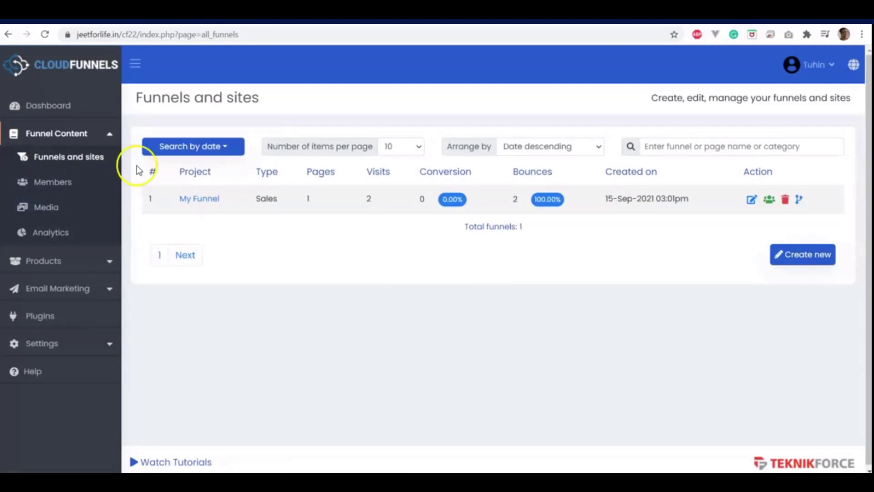
click(774, 256)
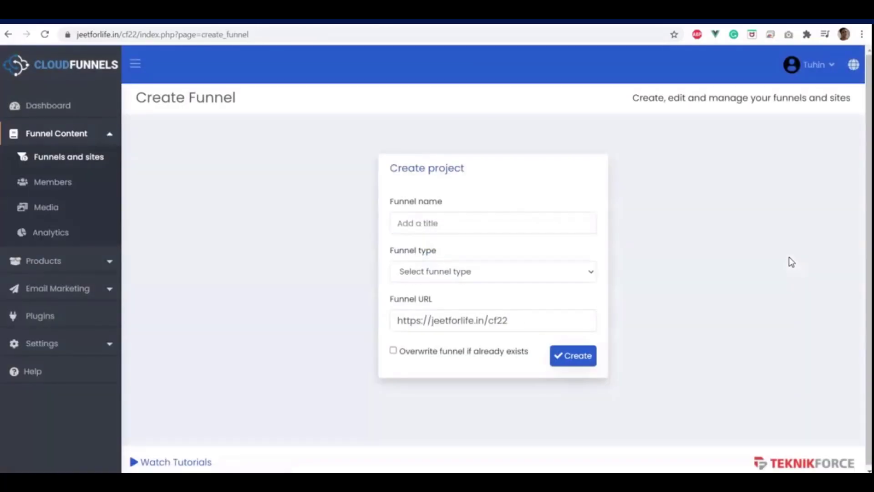
click(419, 225)
text(Home Funnel)
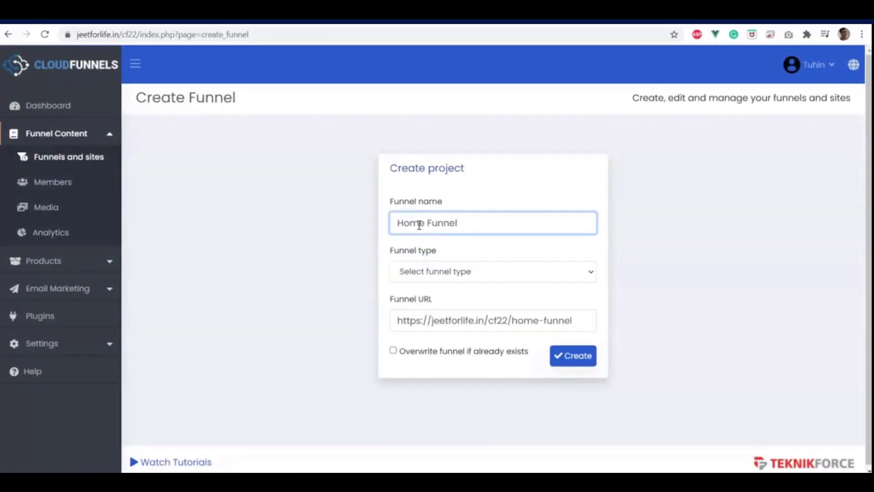
click(419, 225)
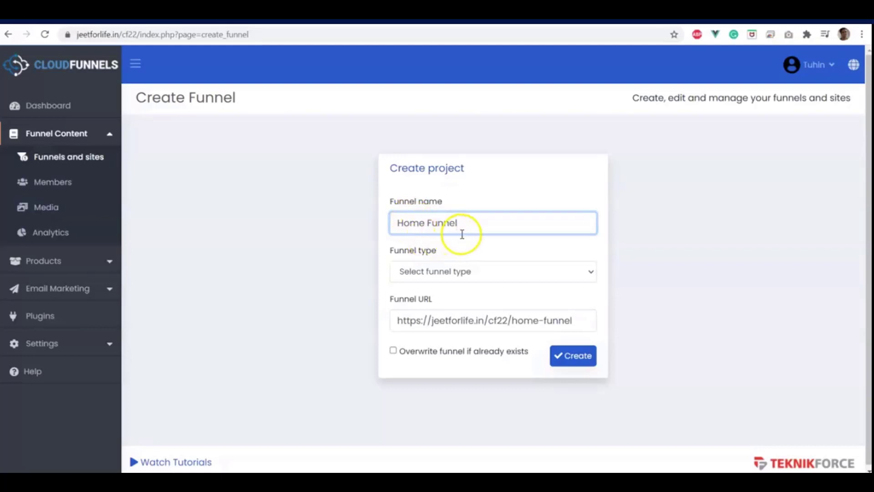
mouse_move(538, 313)
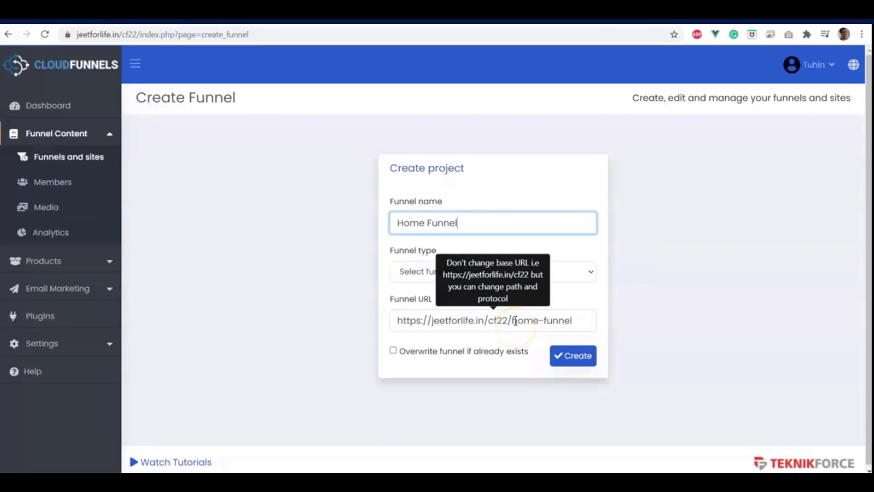
click(512, 326)
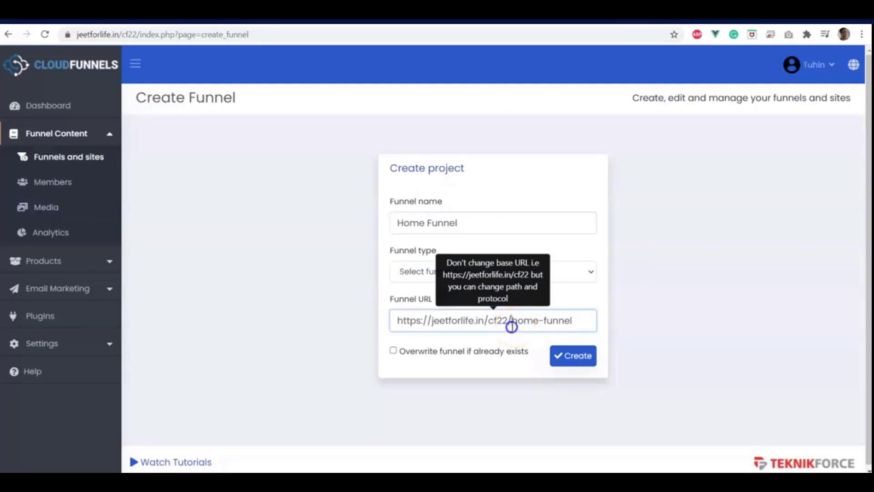
drag(512, 326, 578, 328)
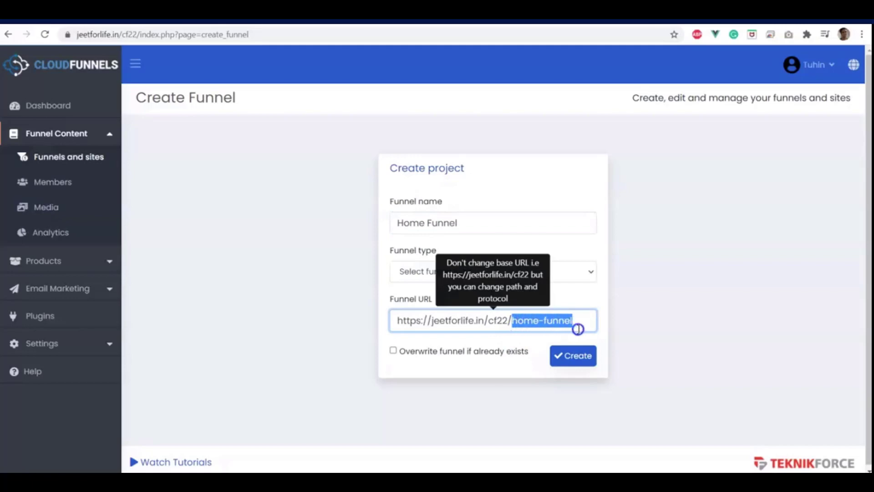
key(BackSpace)
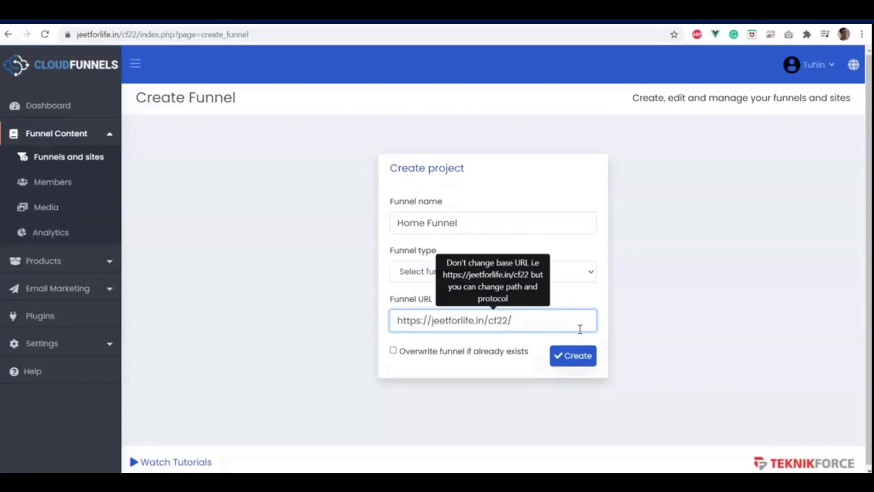
drag(513, 321, 388, 321)
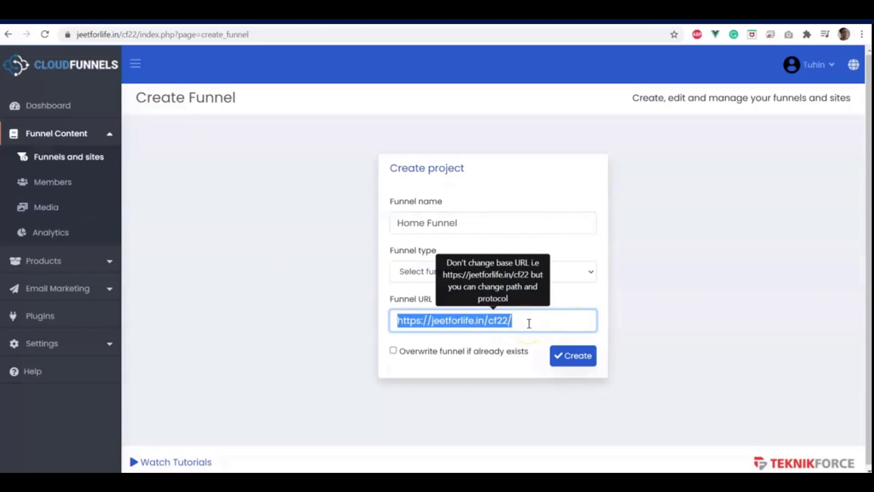
click(666, 275)
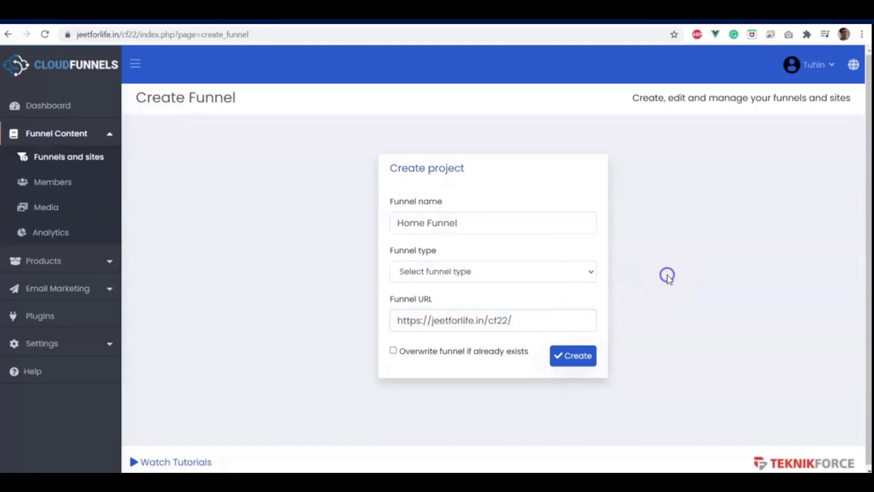
Strip the settings page from the browser address, leaving the base site URL
click(564, 322)
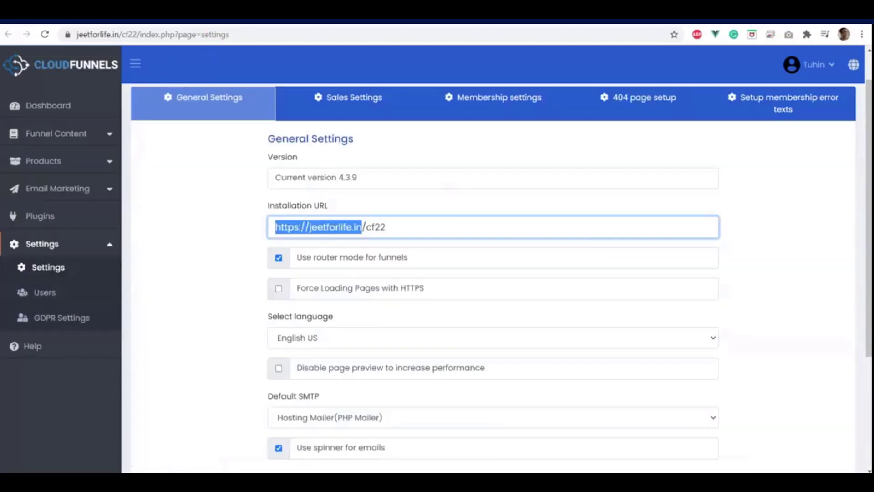
drag(141, 34, 402, 41)
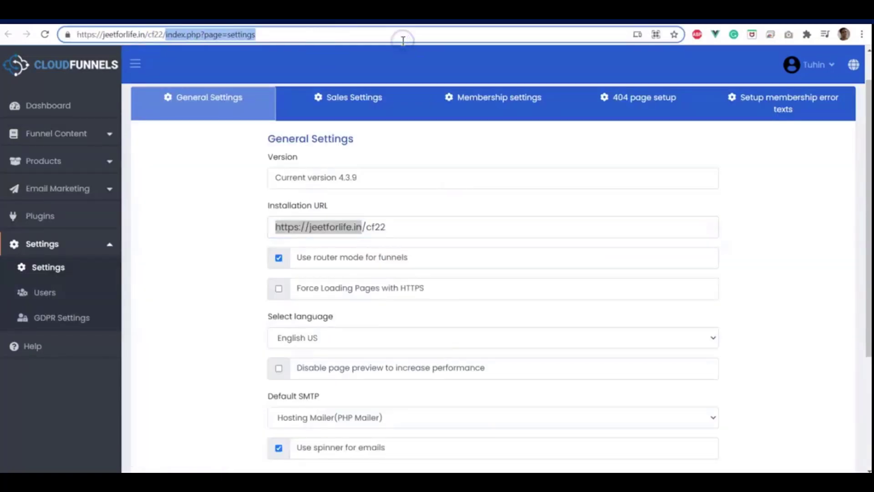
key(BackSpace)
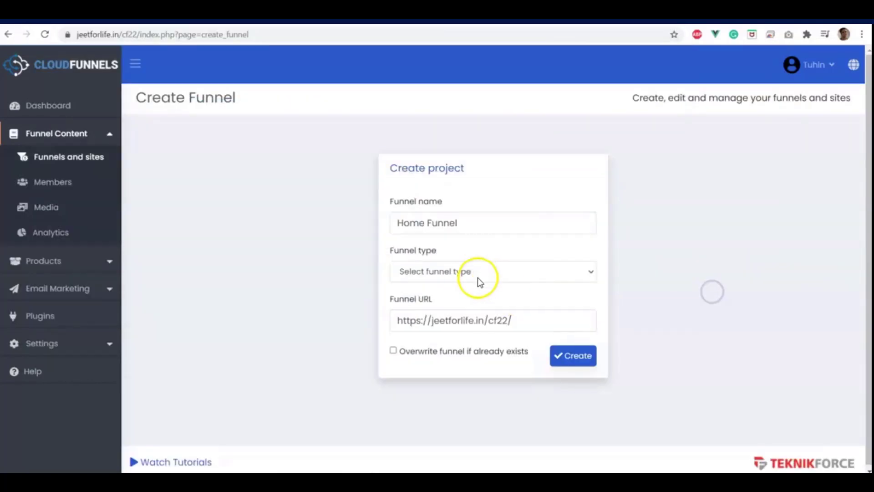
Set the funnel type to Webinar and create the Home Funnel
click(477, 272)
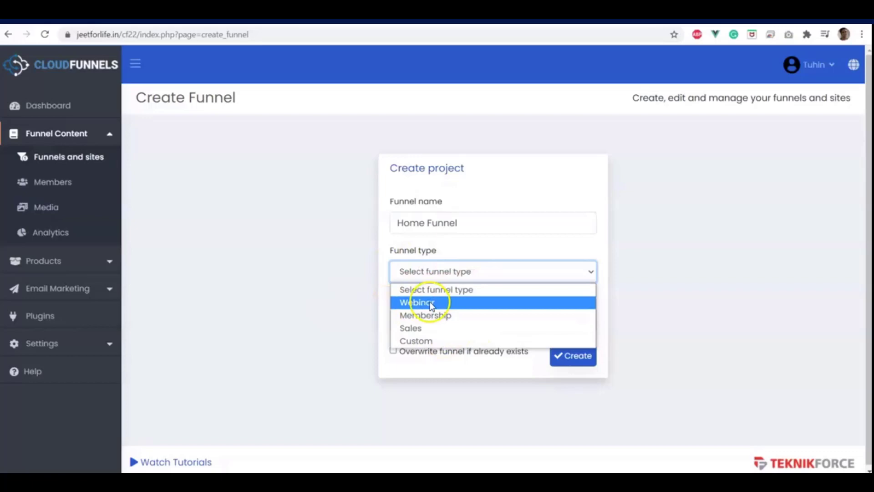
click(416, 303)
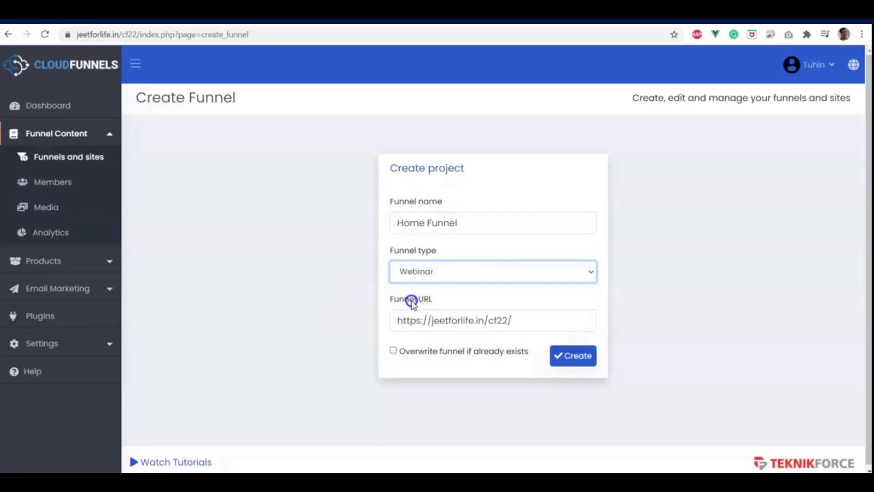
click(573, 364)
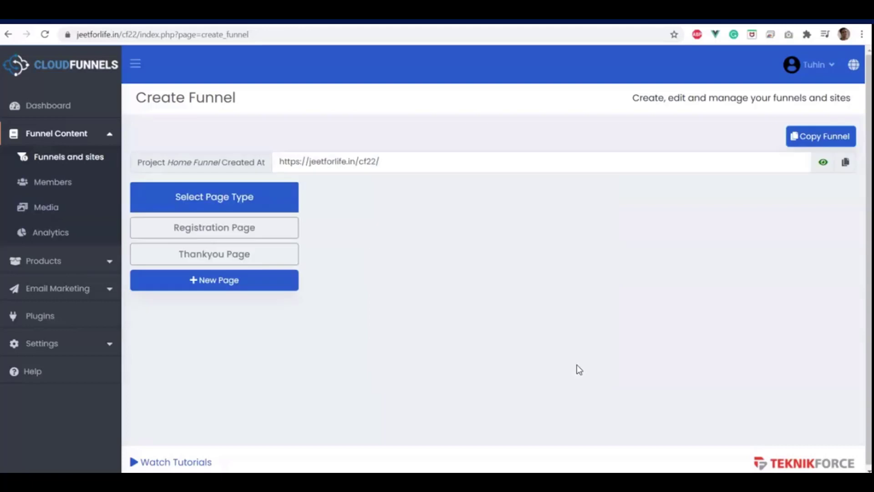
Confirm the root URL shows a 404, then load /cf22/cf-admin to reach the admin dashboard
click(412, 183)
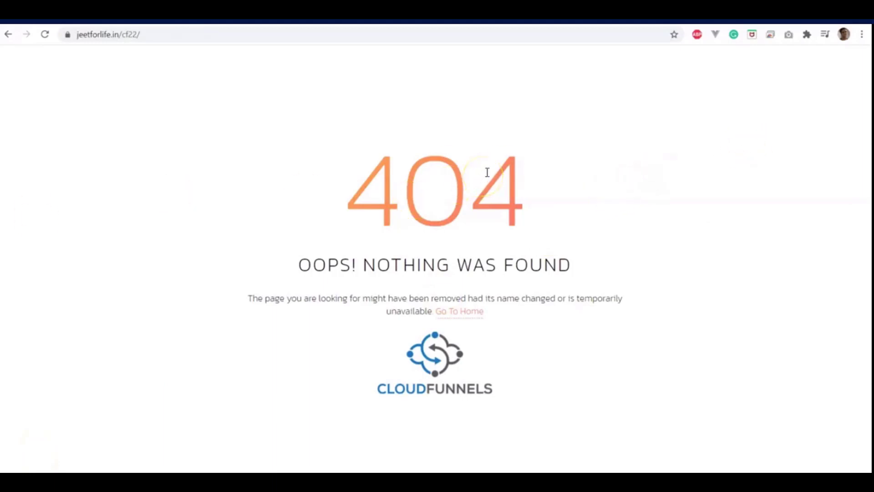
click(157, 30)
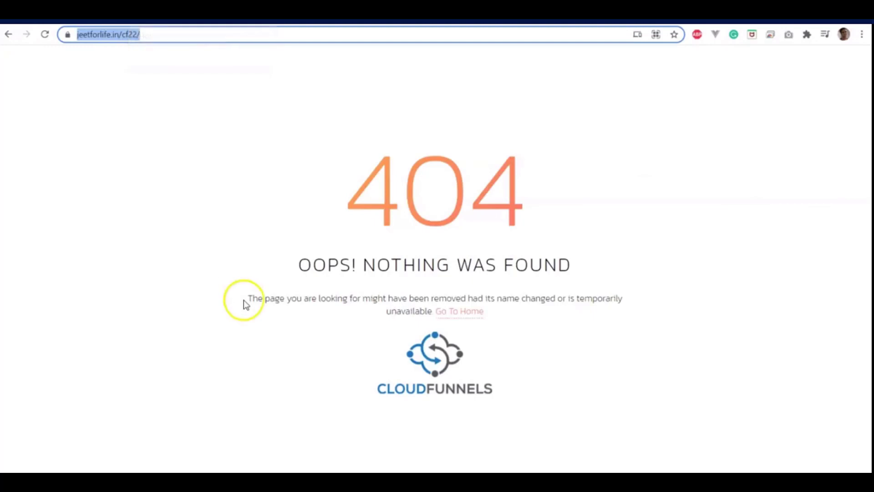
click(192, 42)
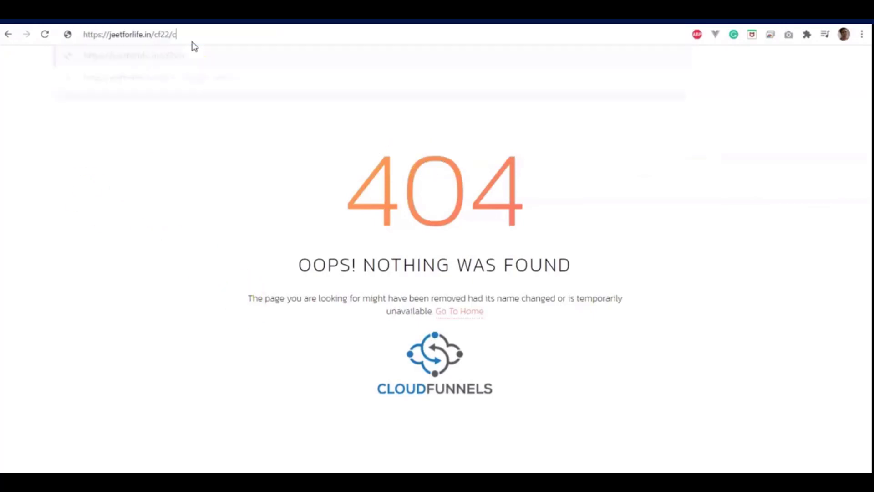
text(cf-admin)
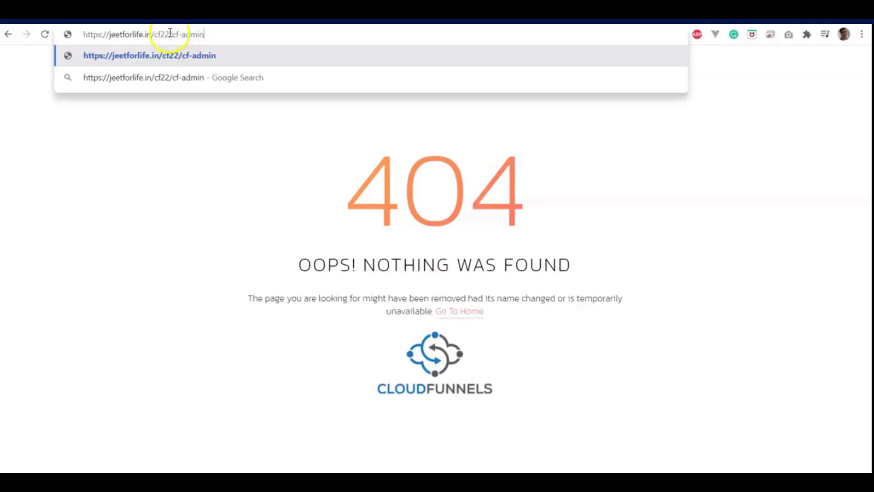
drag(172, 35, 69, 35)
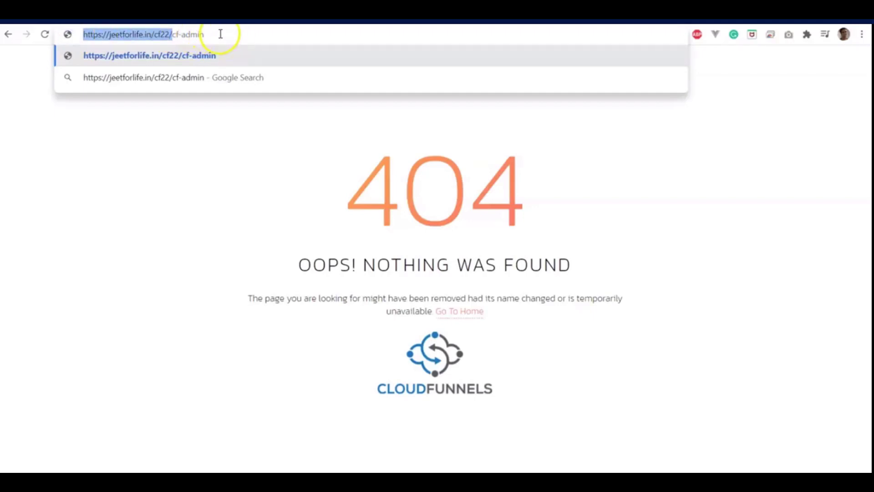
click(220, 34)
key(Return)
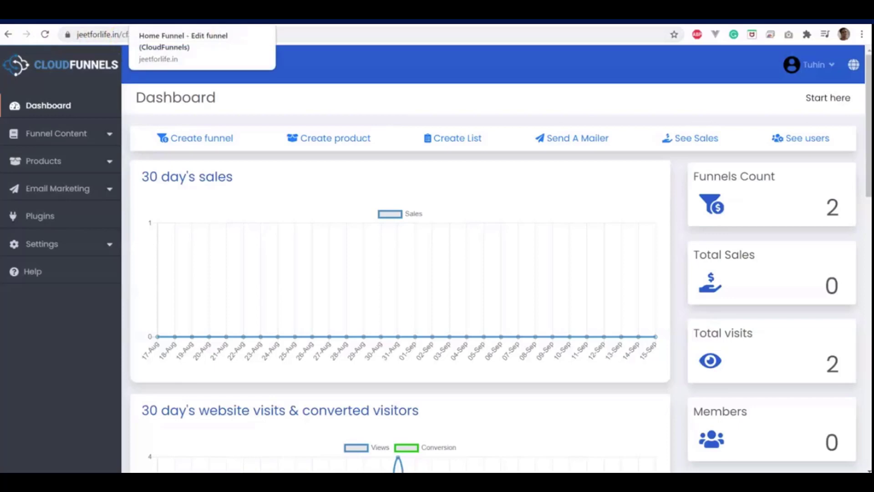
Back in the Home Funnel editor, apply the Optin-5 template to the Registration page and preview it
click(182, 14)
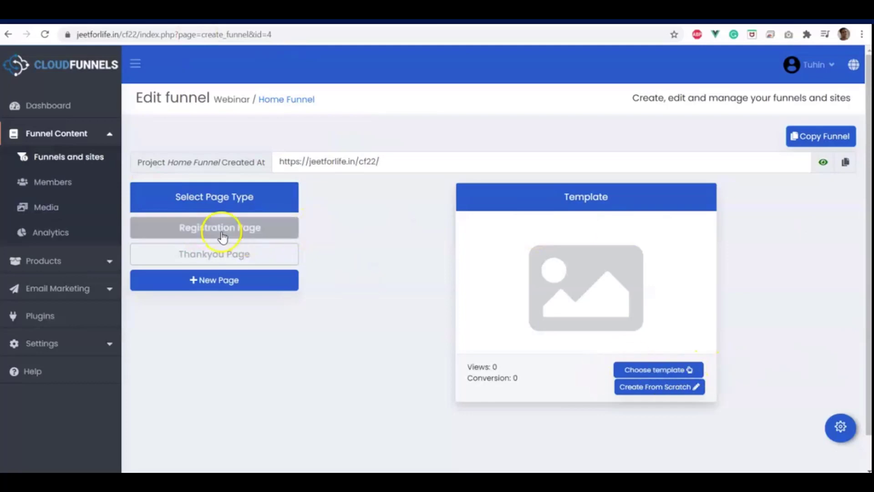
click(650, 369)
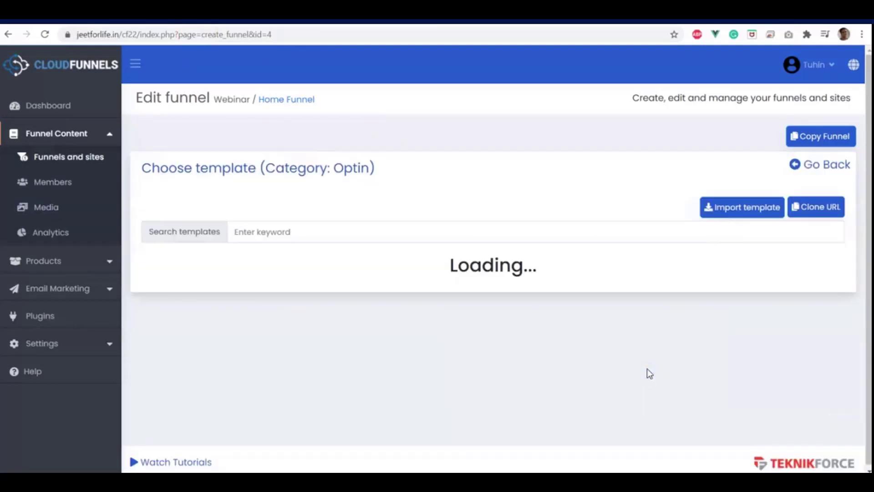
scroll(648, 374, down, 6)
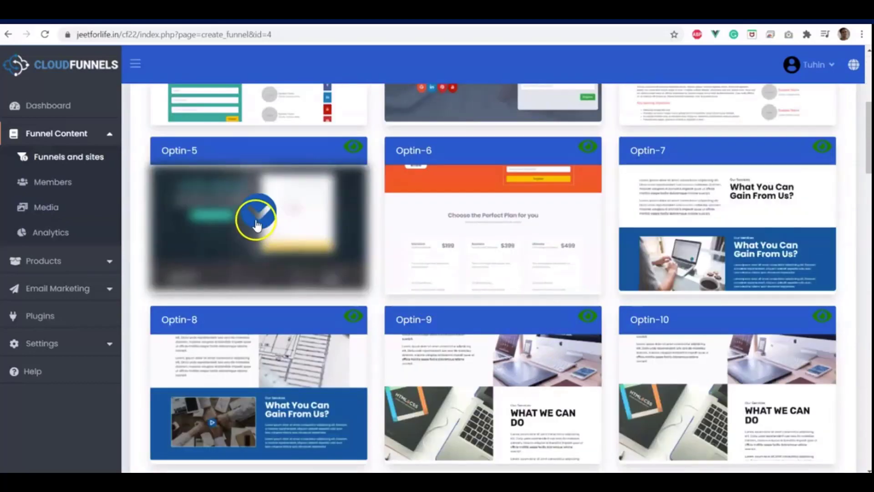
click(256, 224)
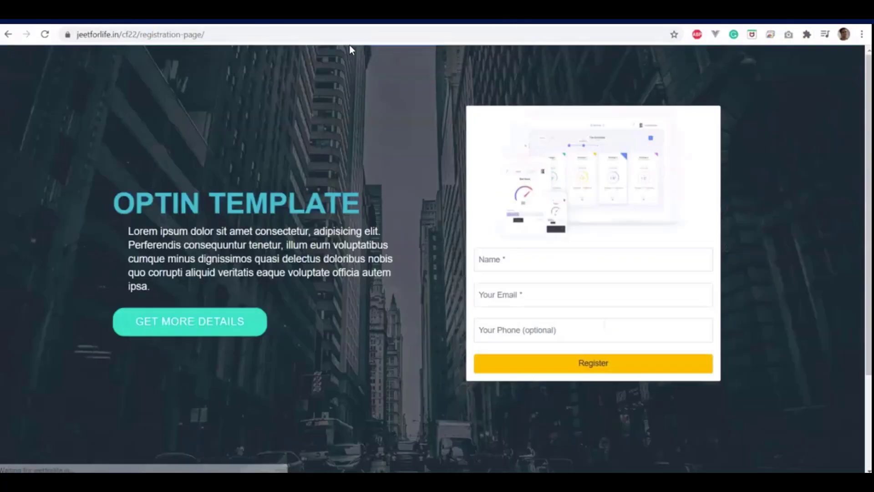
scroll(396, 113, down, 3)
scroll(391, 149, up, 3)
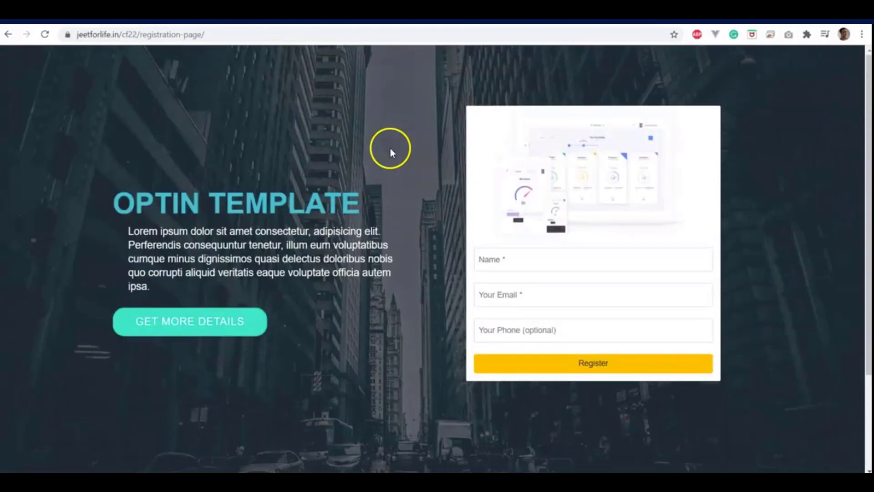
scroll(390, 149, down, 3)
scroll(390, 150, up, 3)
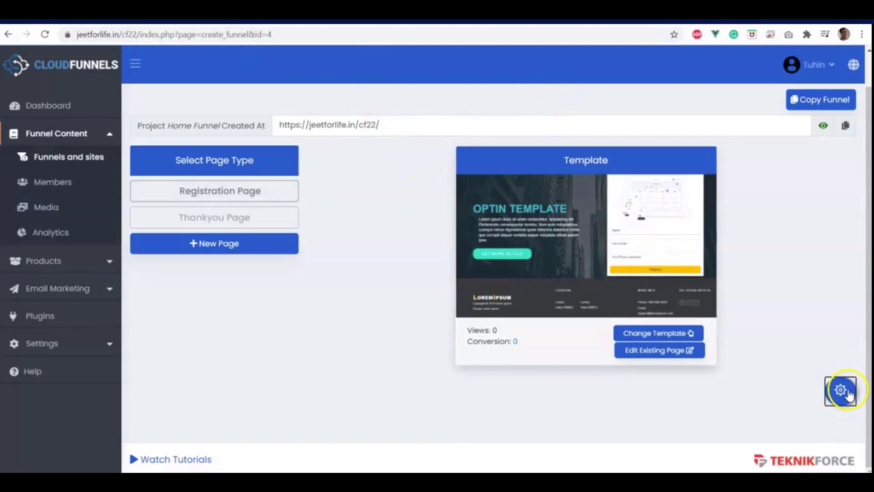
Replace the 'registration-page' slug with 'home', confirm slug renaming, and save the page settings
click(840, 390)
drag(261, 186, 363, 185)
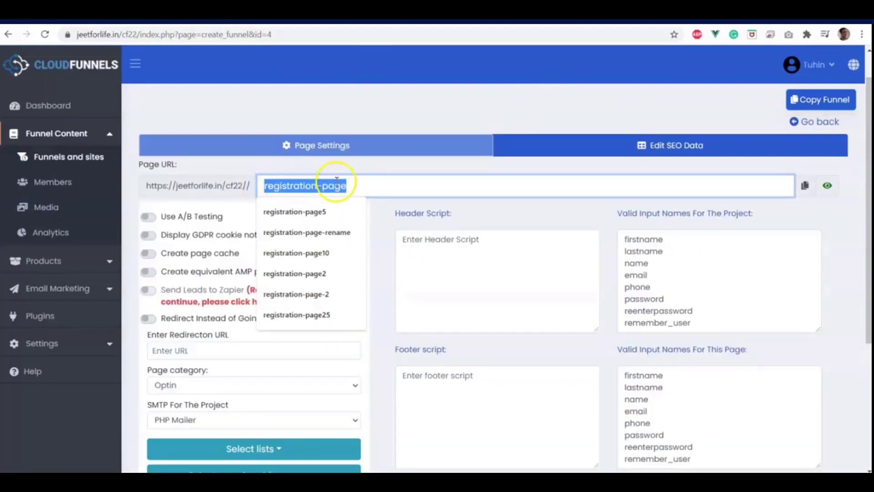
click(303, 174)
drag(385, 185, 159, 188)
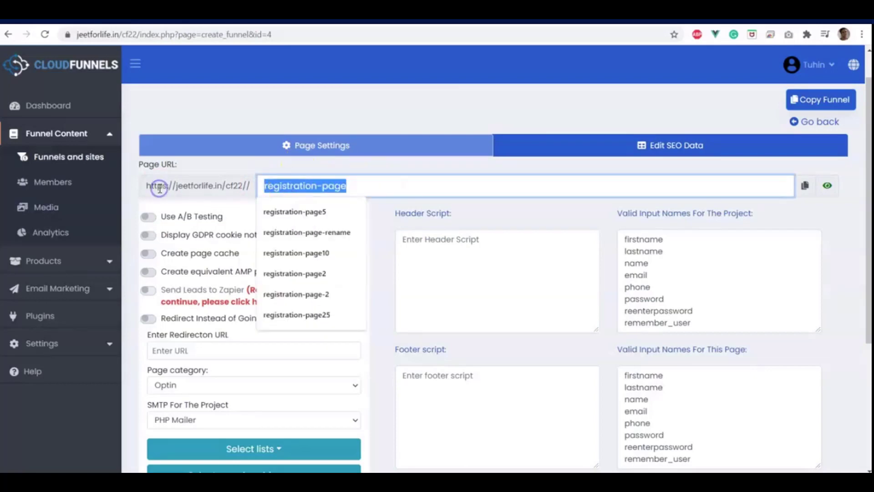
text(home)
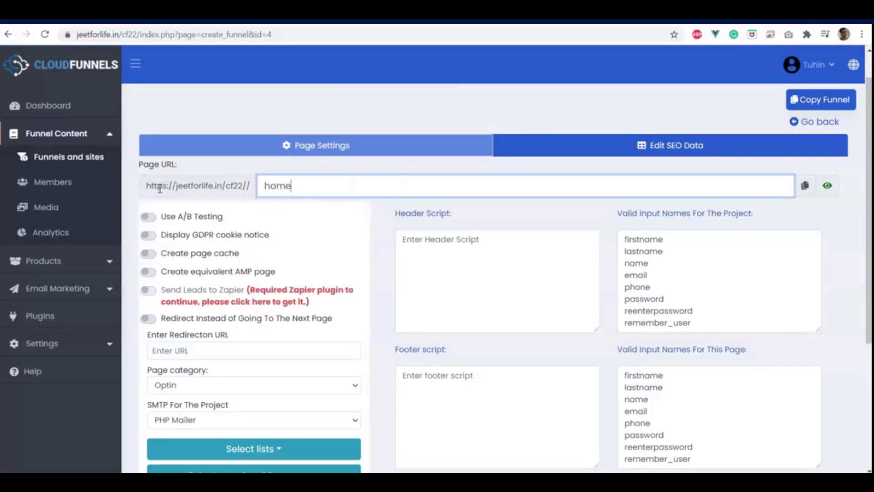
scroll(203, 168, down, 5)
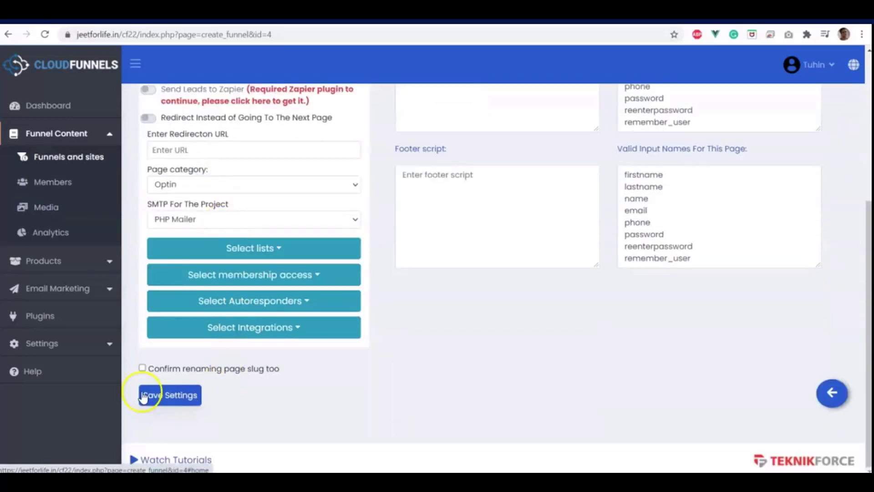
click(142, 368)
click(161, 394)
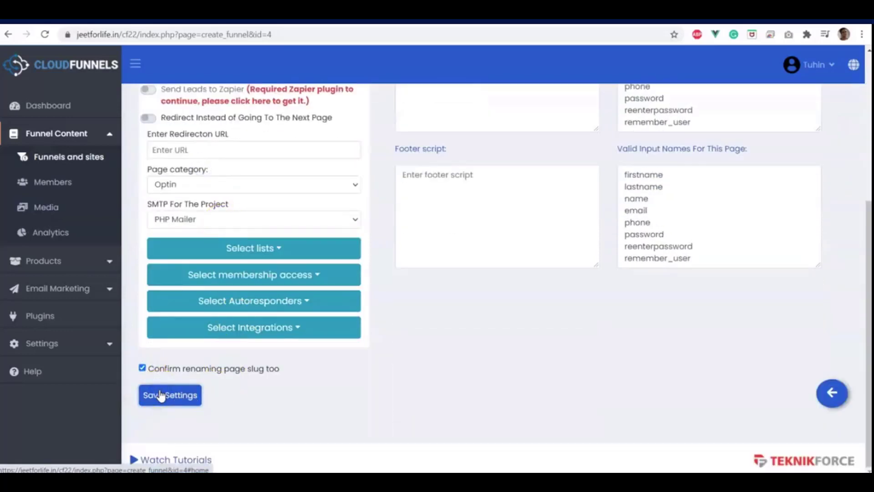
click(831, 393)
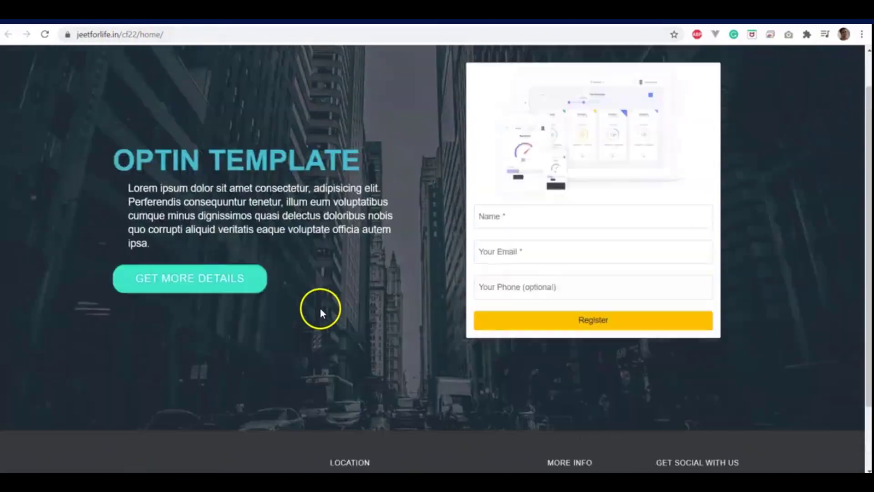
Remove 'home' from the /cf22/home/ address and load the bare root URL
scroll(283, 150, up, 1)
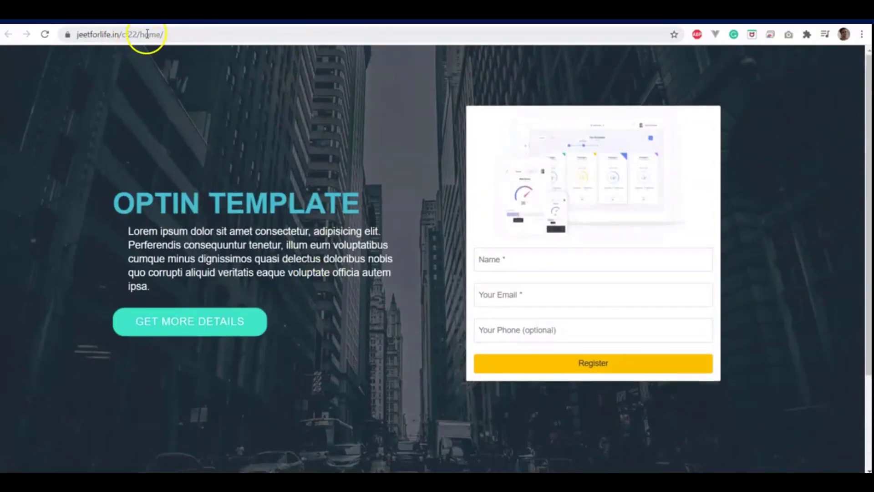
drag(142, 38, 172, 35)
key(BackSpace)
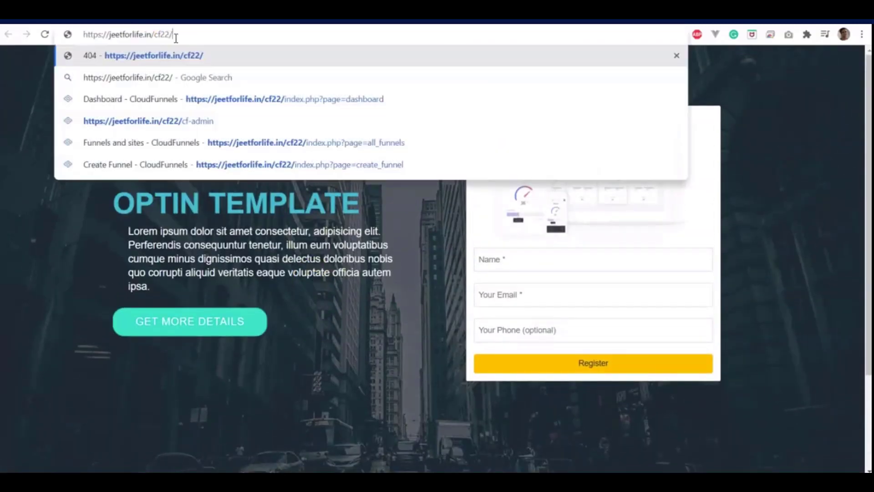
key(Return)
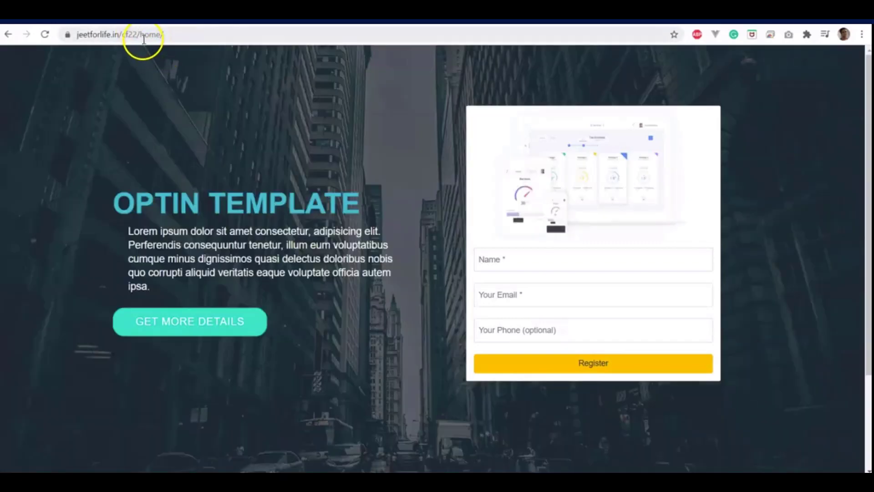
Load /cf22/cf-admin and return to the Home Funnel's Edit funnel tab
drag(140, 33, 222, 33)
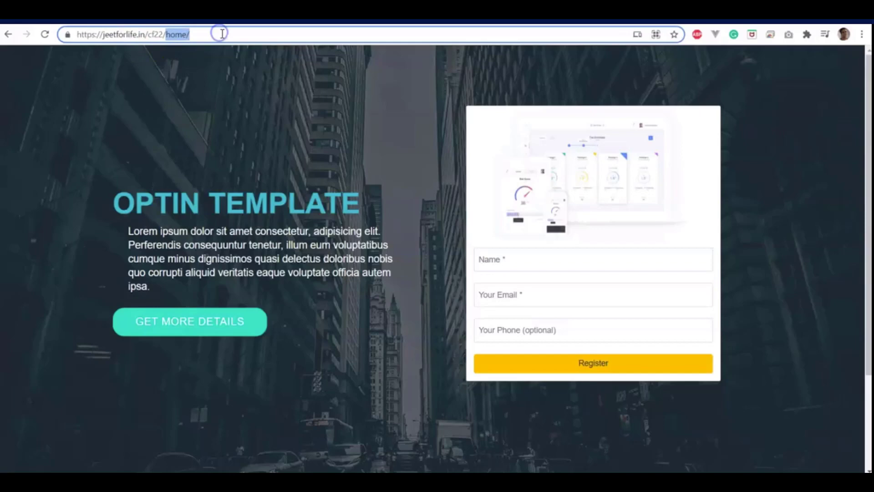
text(cf-)
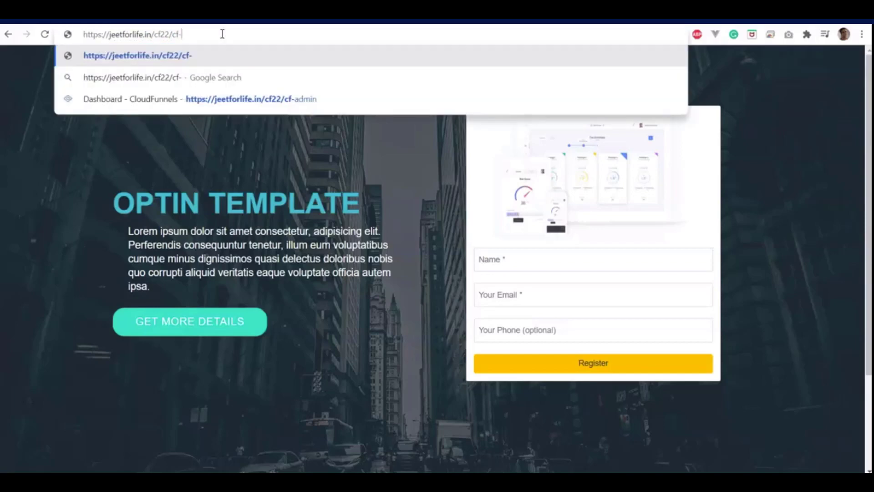
text(admin)
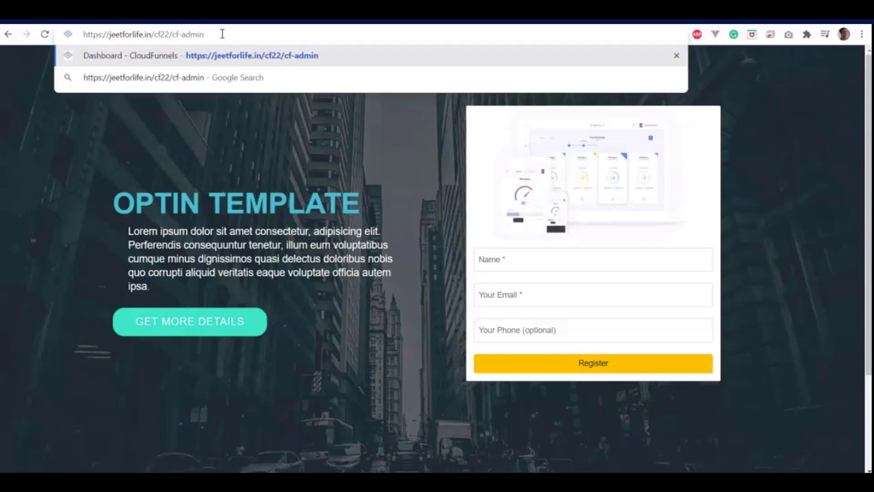
key(Return)
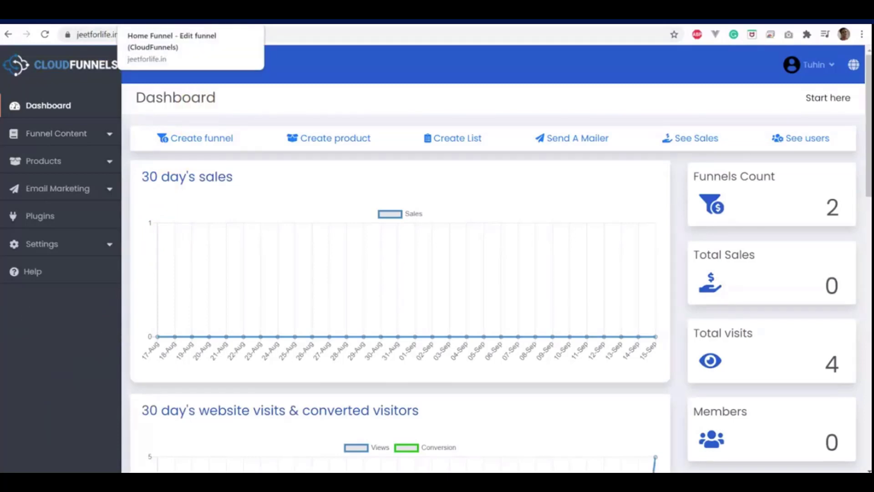
click(173, 11)
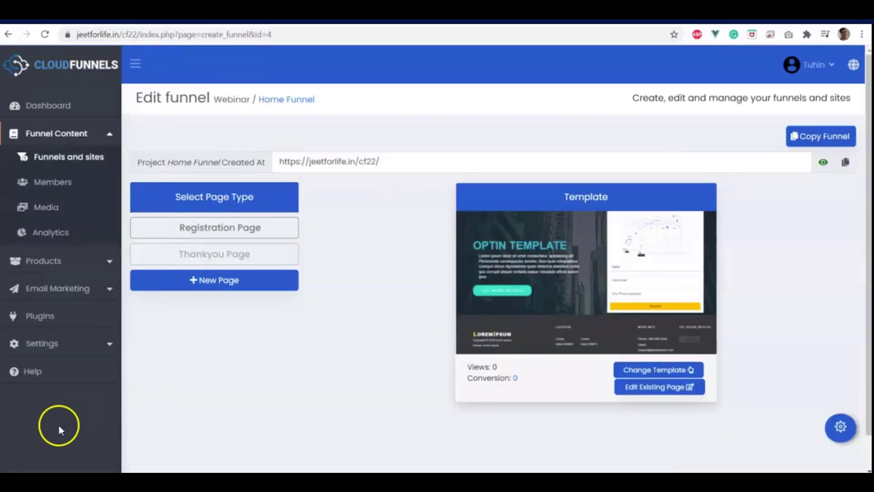